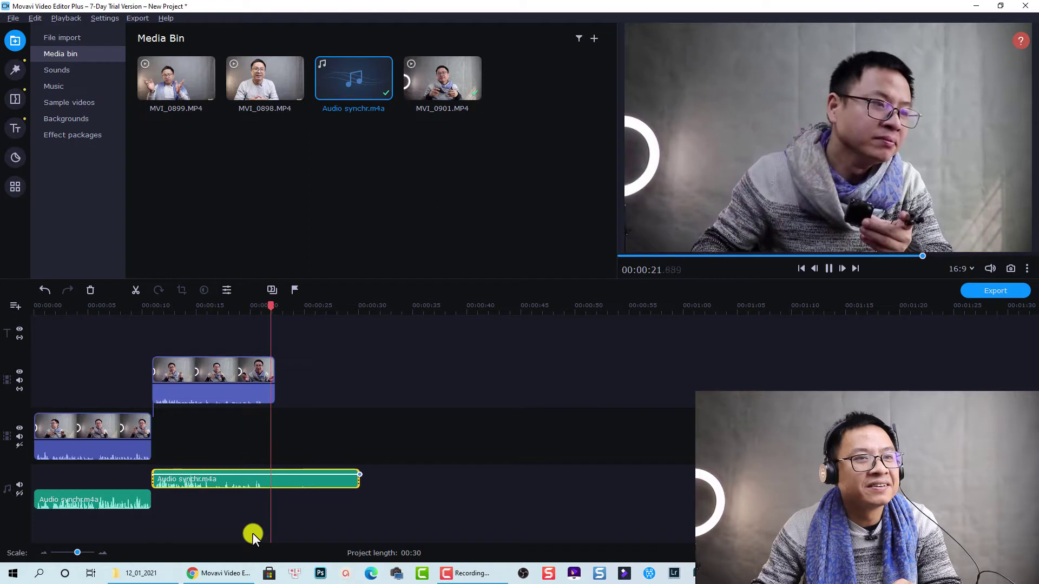
Stop playback and delete every existing clip from the timeline.
key("space")
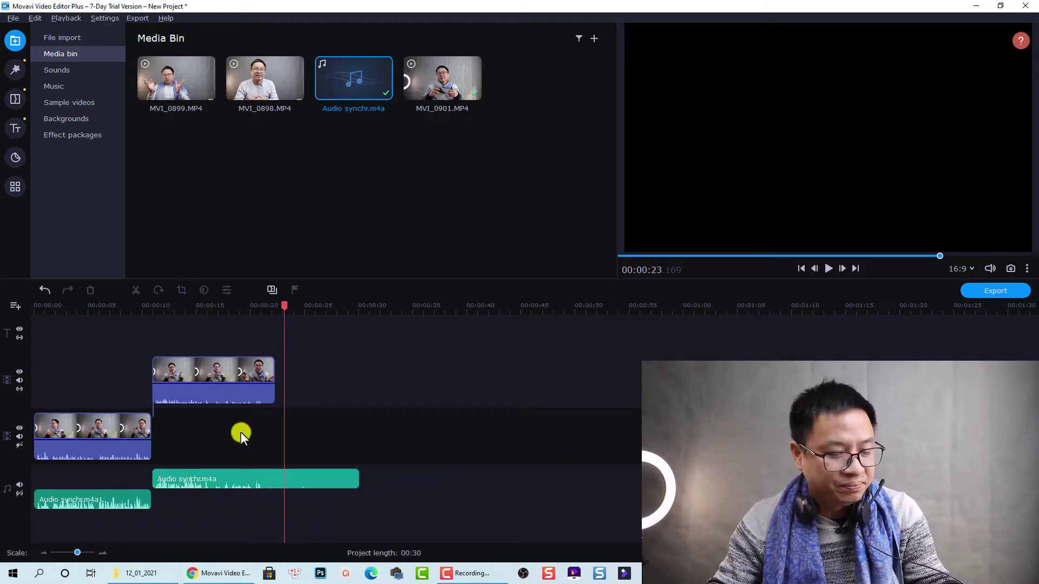
key("ctrl+a")
key("Delete")
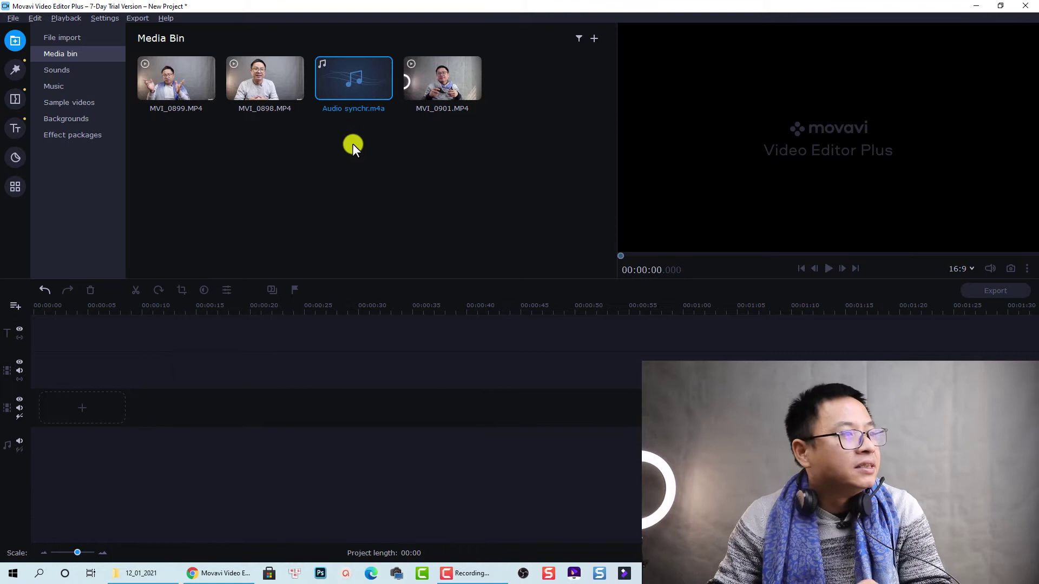
Preview MVI_0901.MP4, add it to the empty timeline, and play it.
left_click(421, 96)
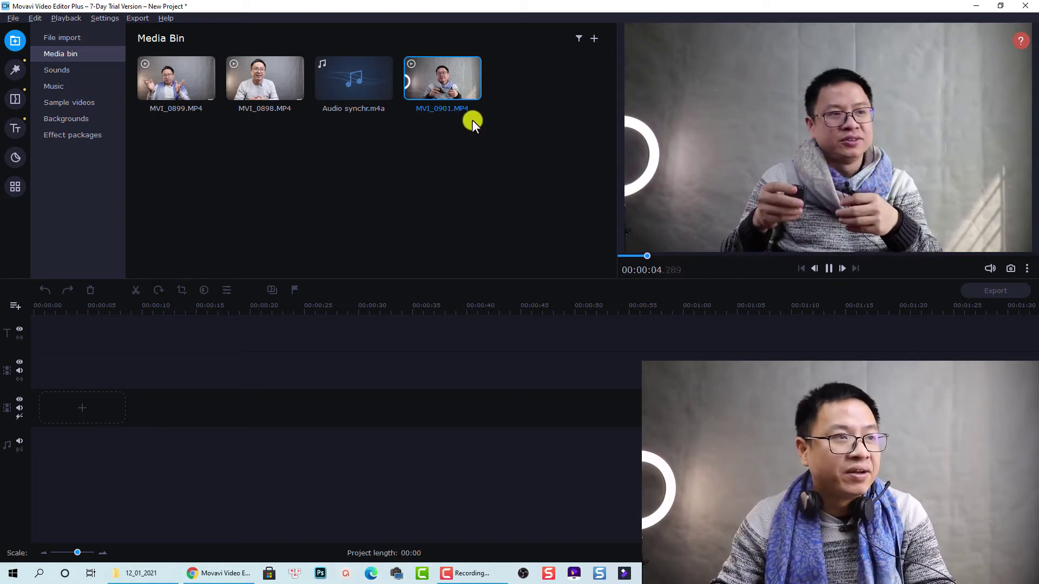
left_click(436, 89)
left_click(429, 119)
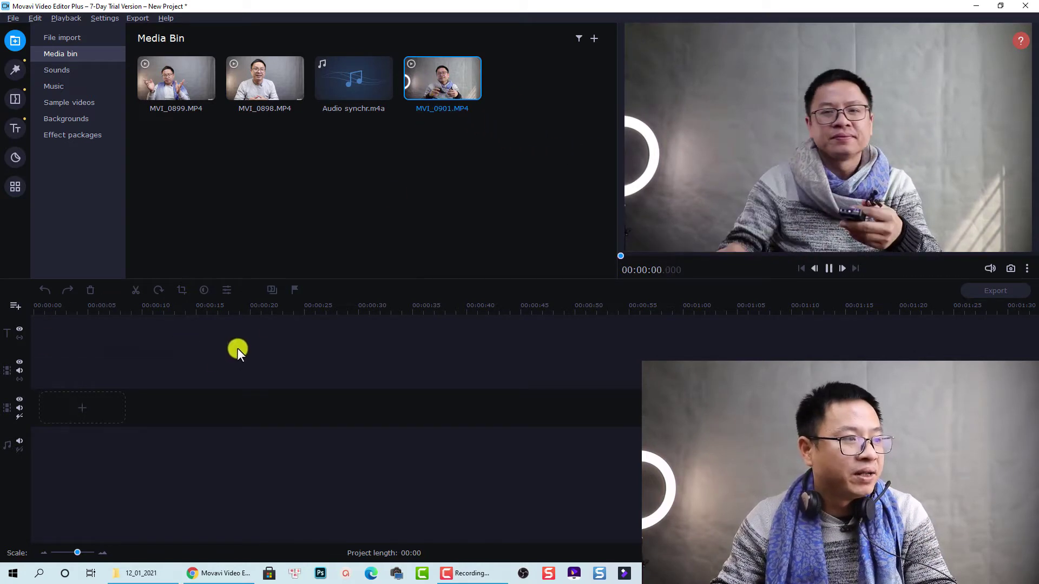
double_click(442, 76)
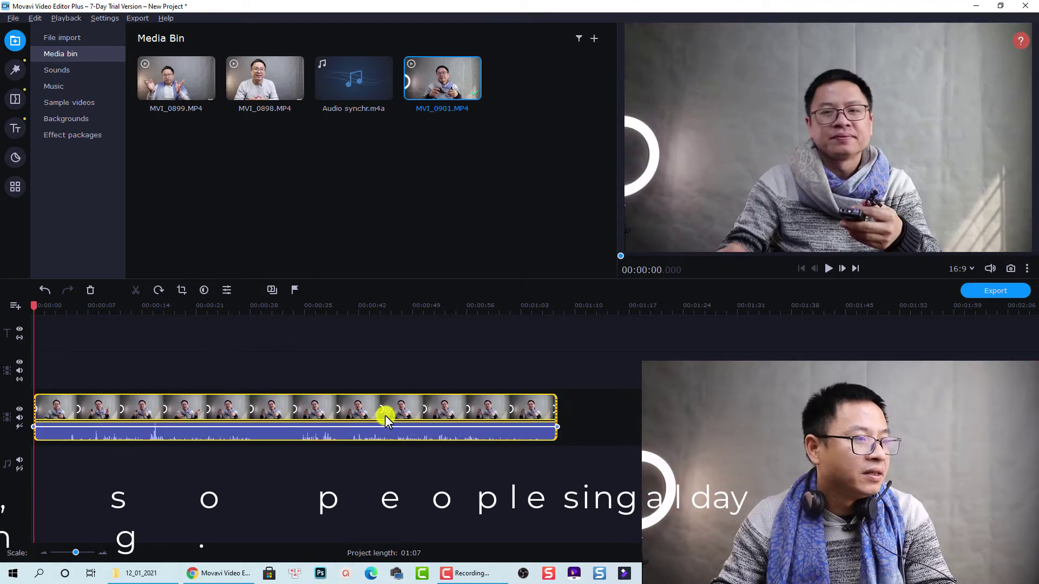
key("space")
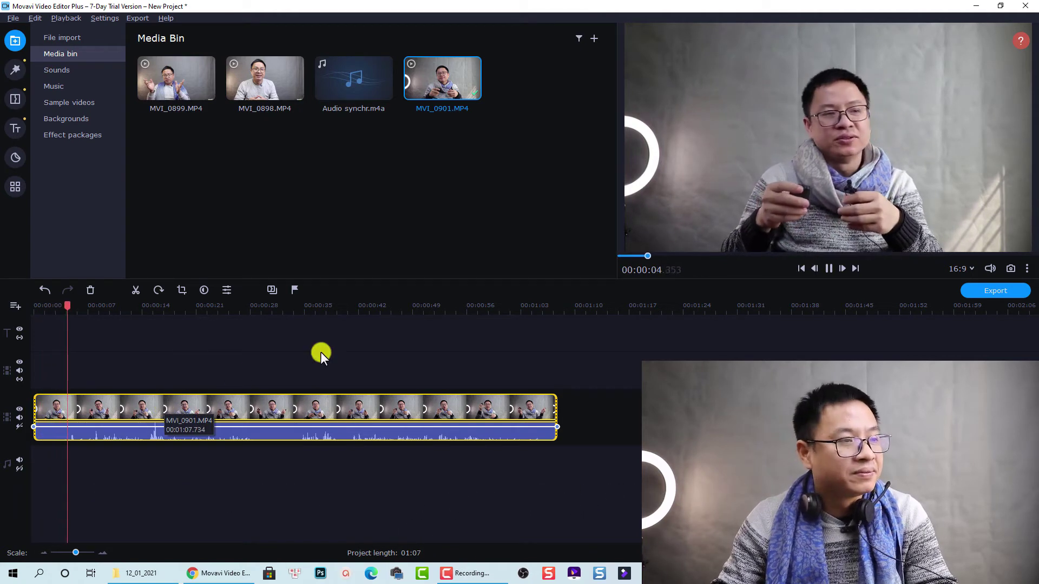
Split MVI_0901.MP4 at about 00:40 and delete the first part, leaving a 26-second clip.
left_click(311, 308)
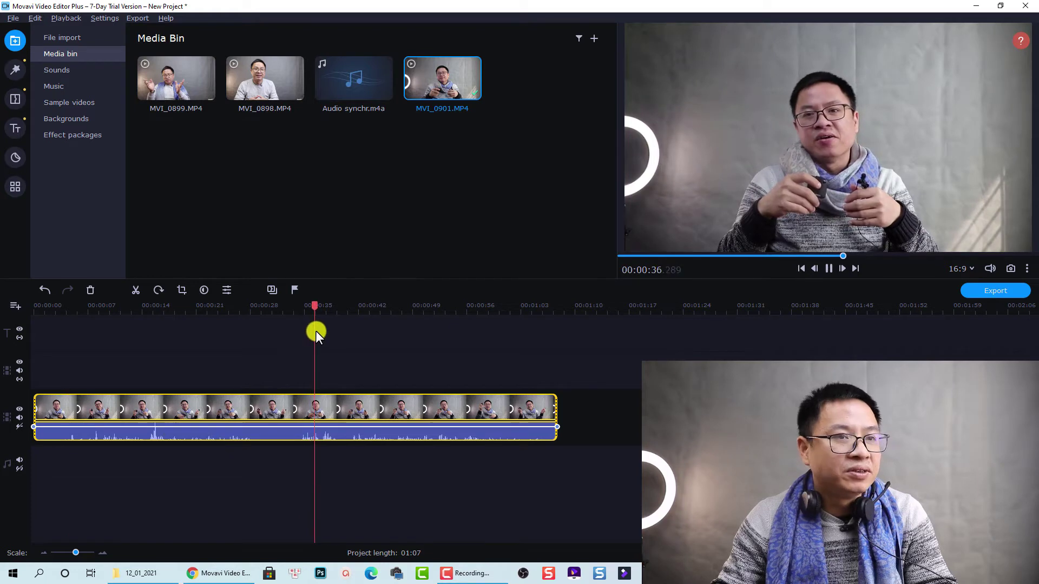
key("space")
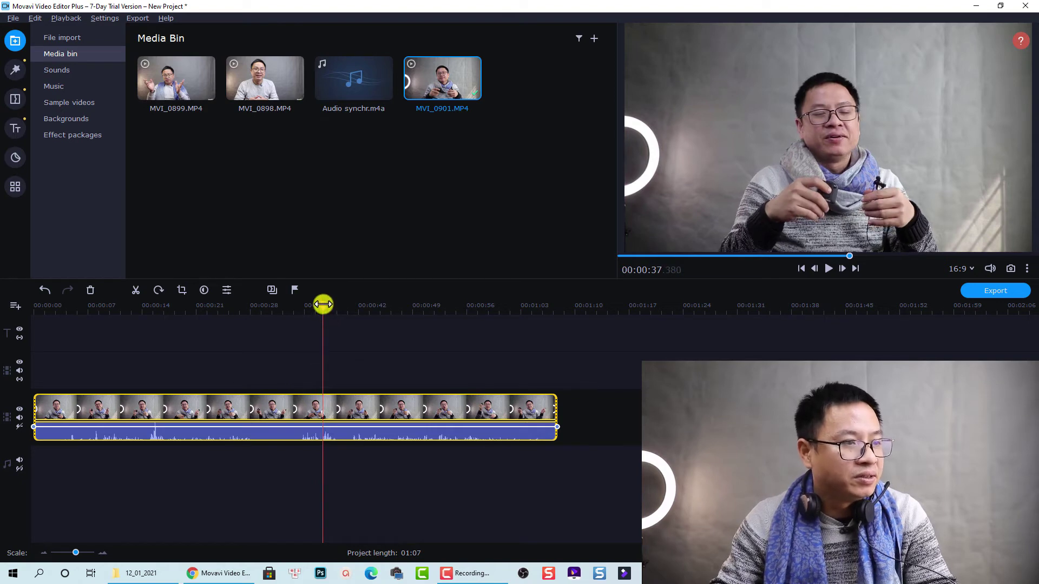
left_click_drag(322, 305, 350, 304)
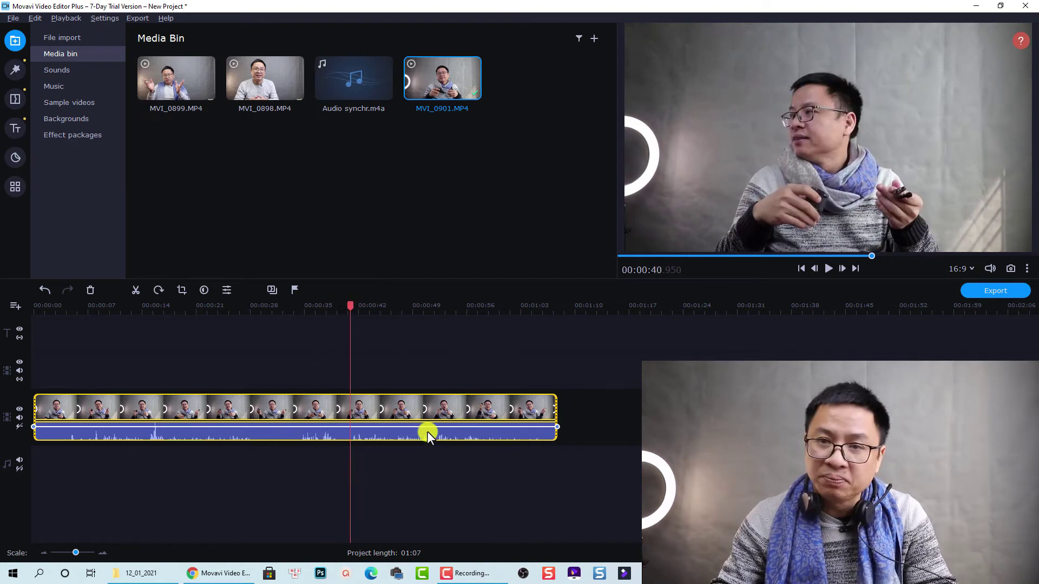
left_click(334, 409)
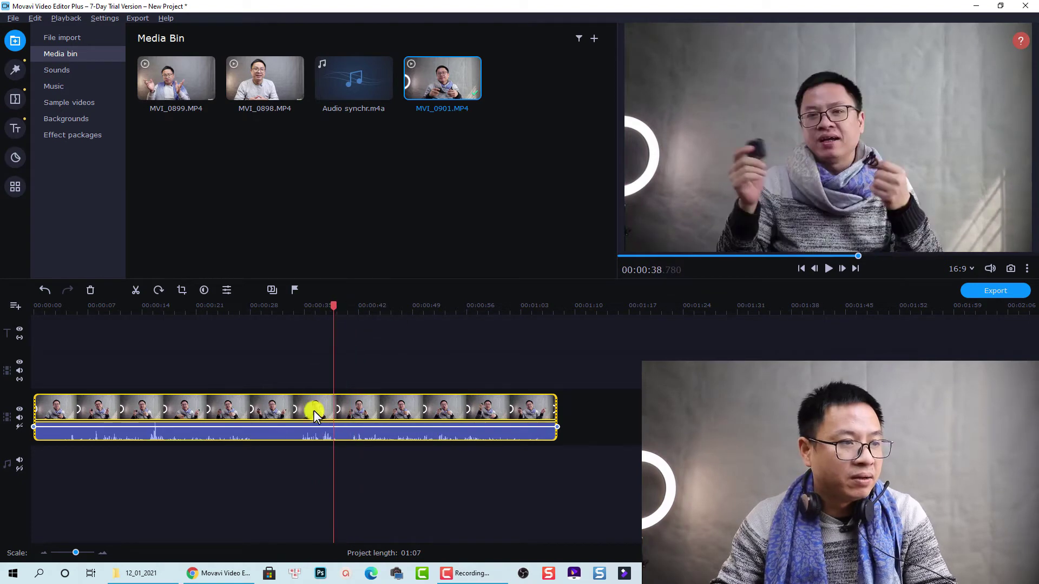
left_click(348, 312)
left_click(134, 293)
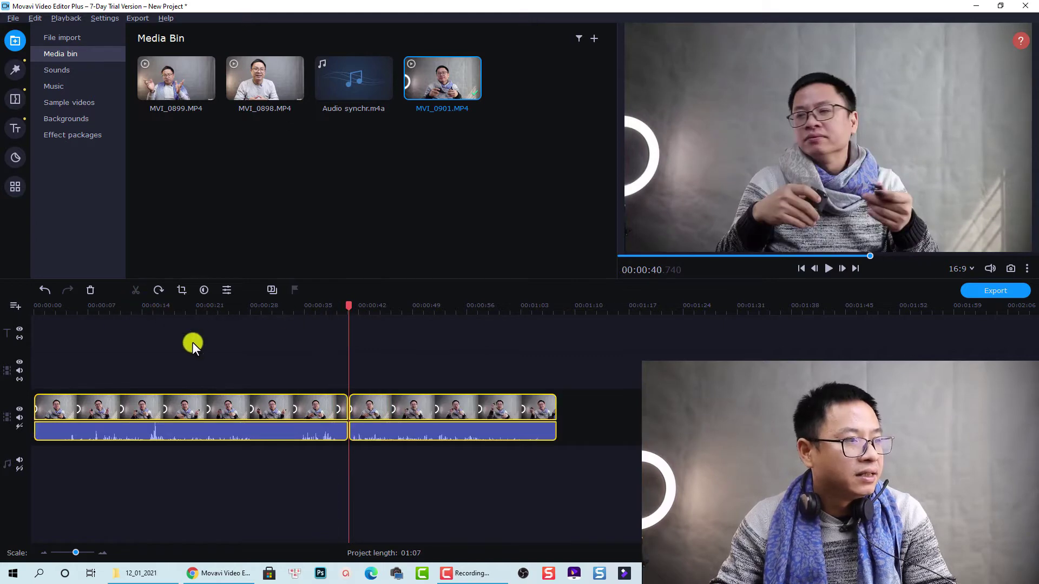
left_click(207, 404)
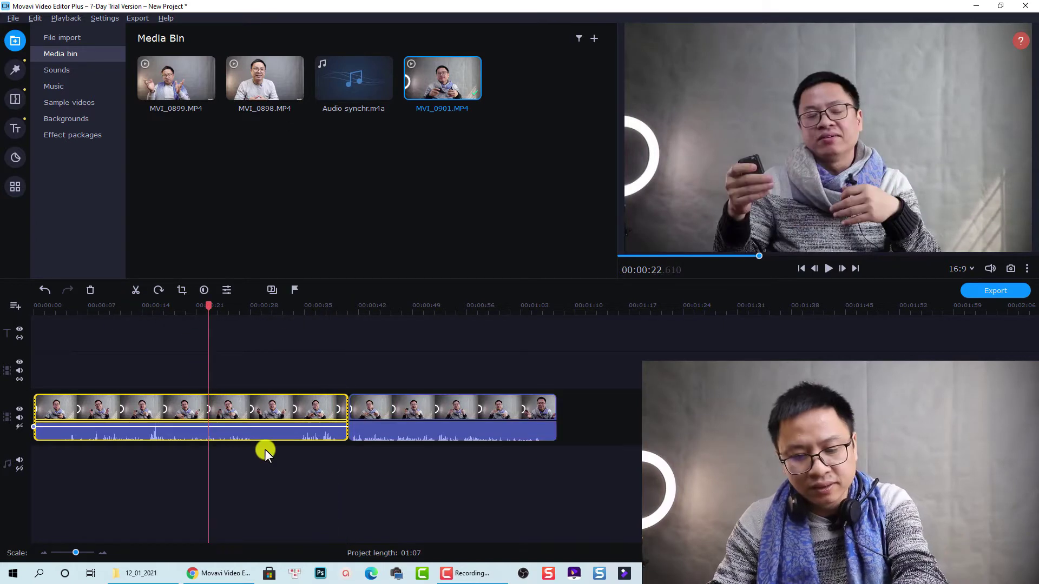
key("Delete")
key("Delete")
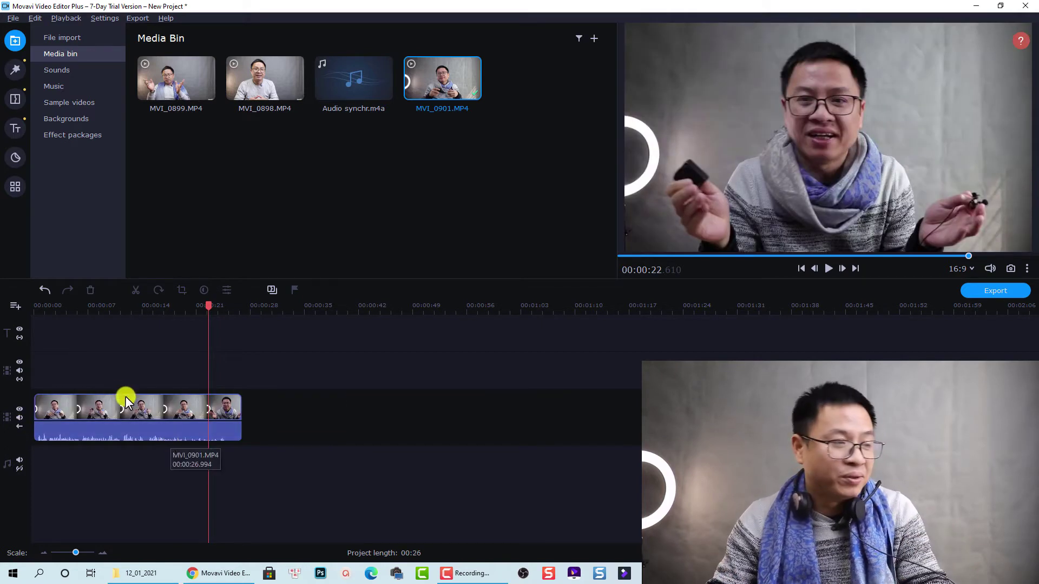
left_click(35, 308)
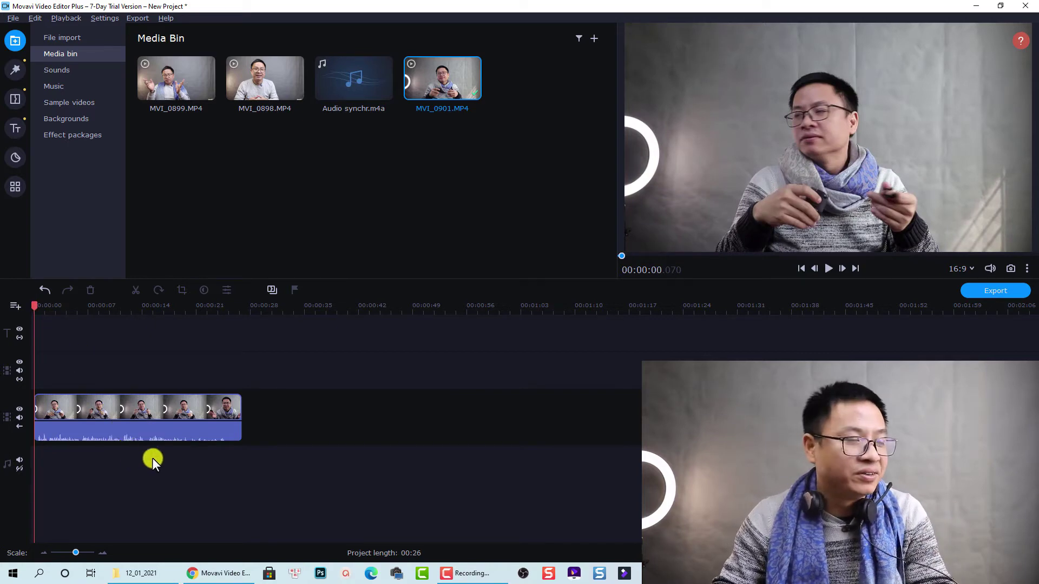
Place Audio synchr.m4a on the audio track under MVI_0901 and select both clips.
left_click(337, 83)
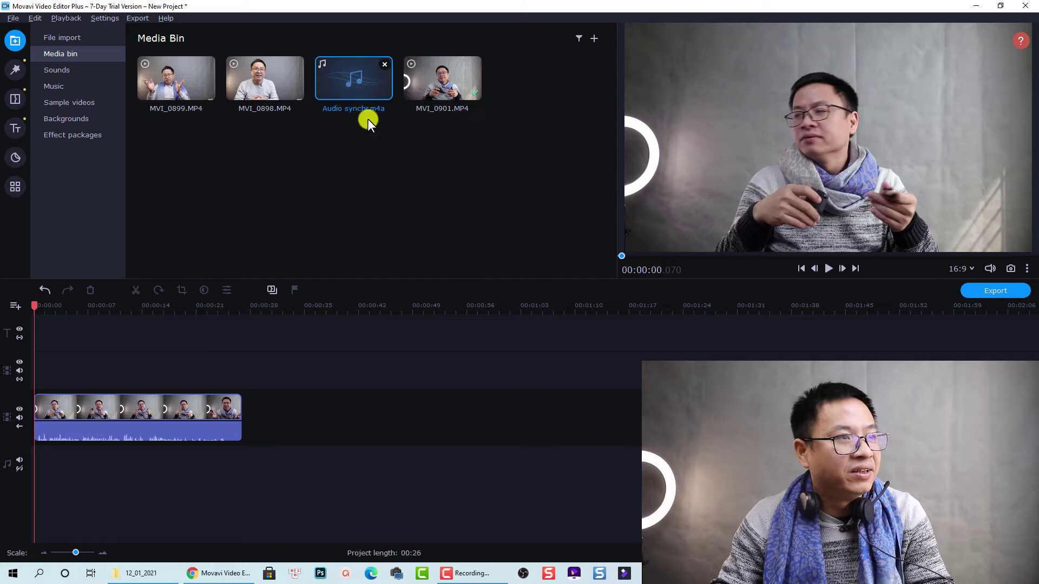
double_click(341, 82)
left_click_drag(340, 82, 207, 479)
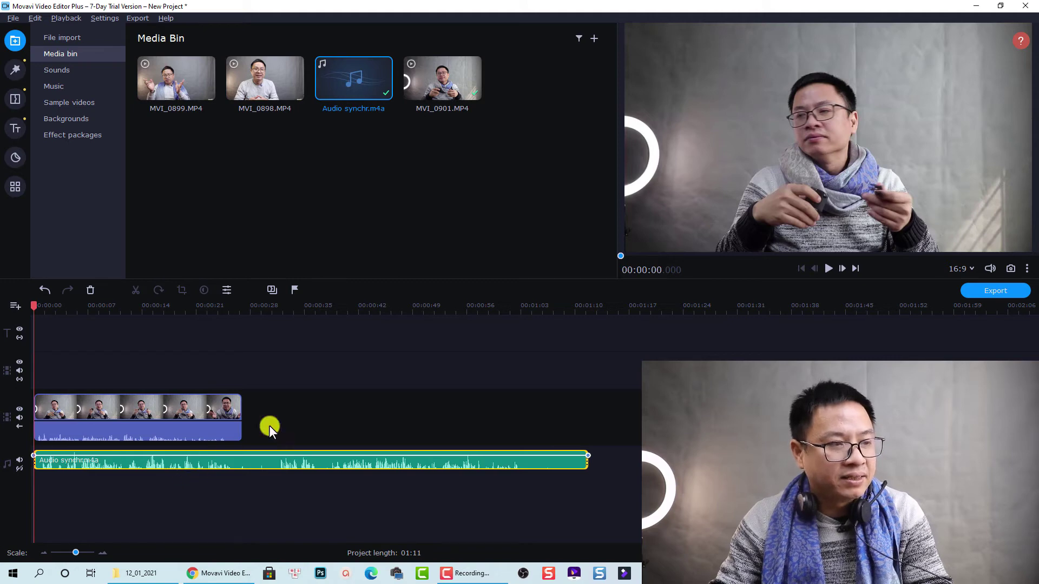
left_click(359, 309)
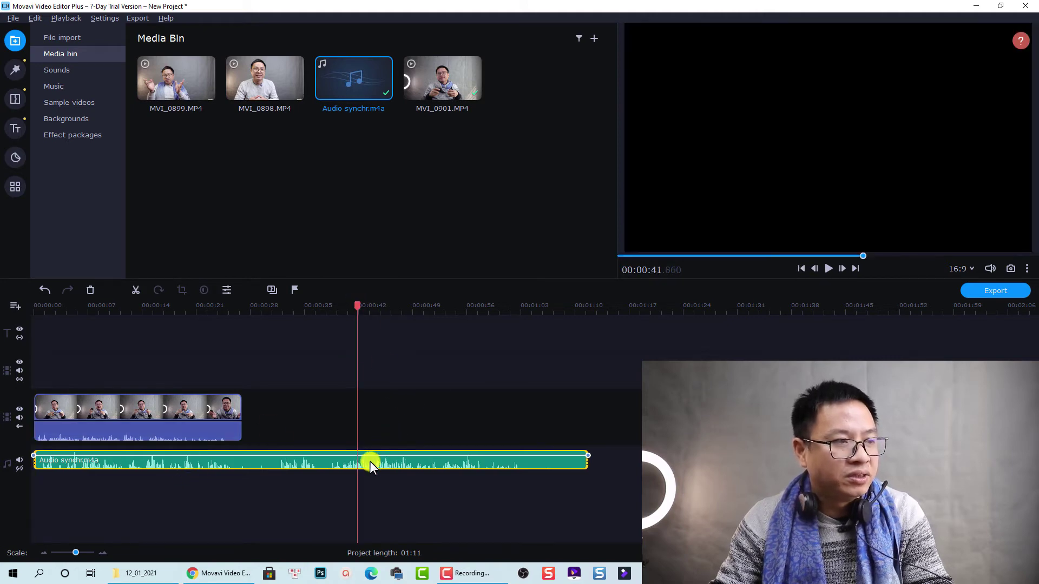
left_click(167, 414)
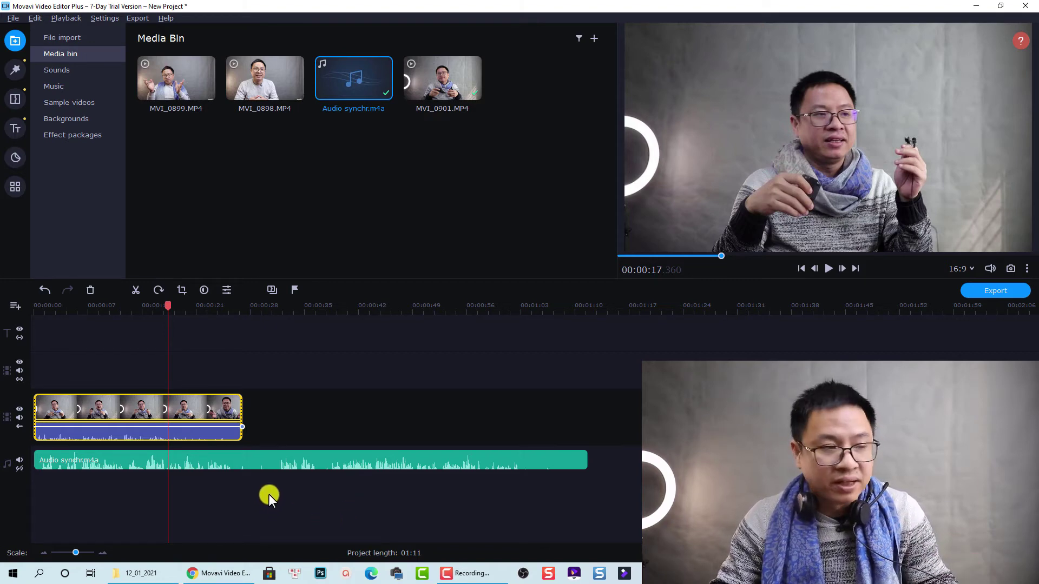
left_click_drag(269, 495, 138, 390)
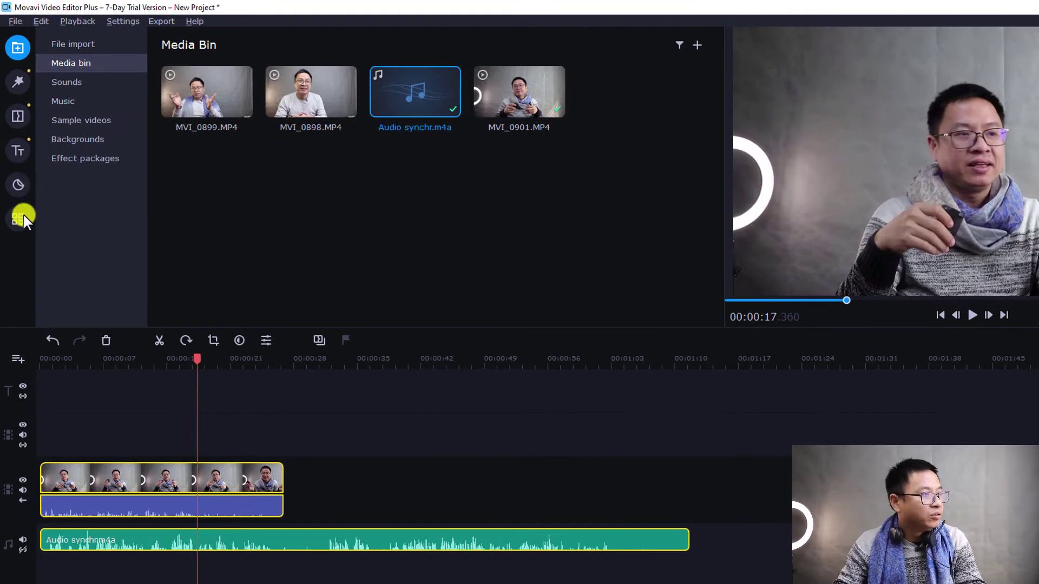
Use Audio Editing > Synchronization to auto-align MVI_0901 with Audio synchr.m4a.
left_click(18, 220)
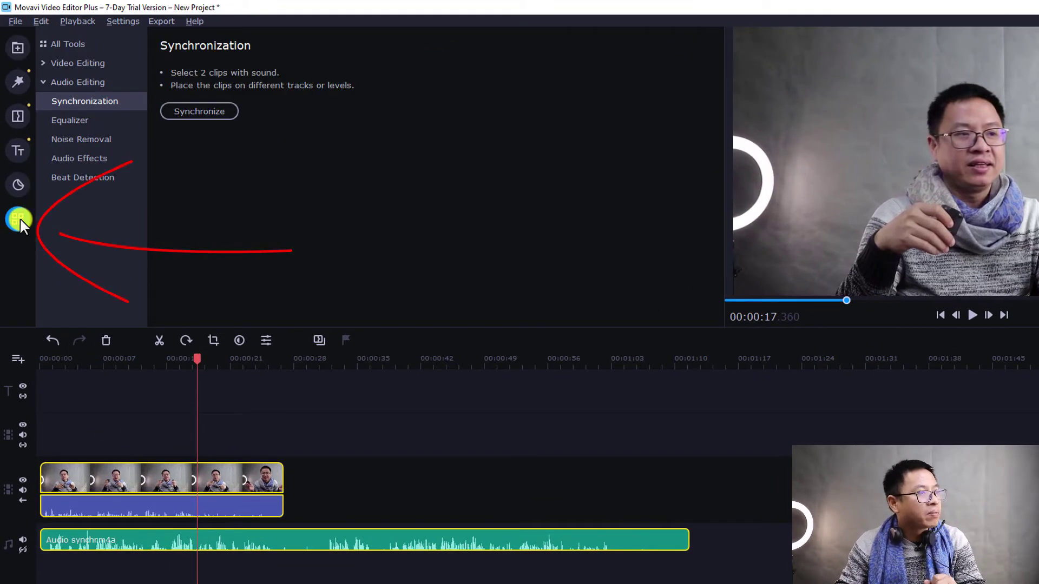
left_click(62, 83)
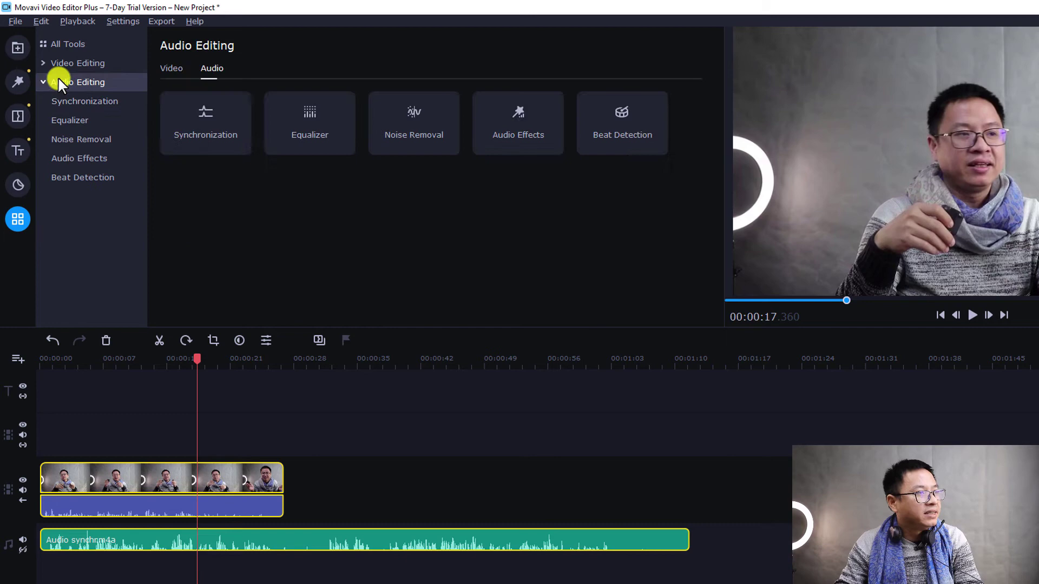
left_click(41, 80)
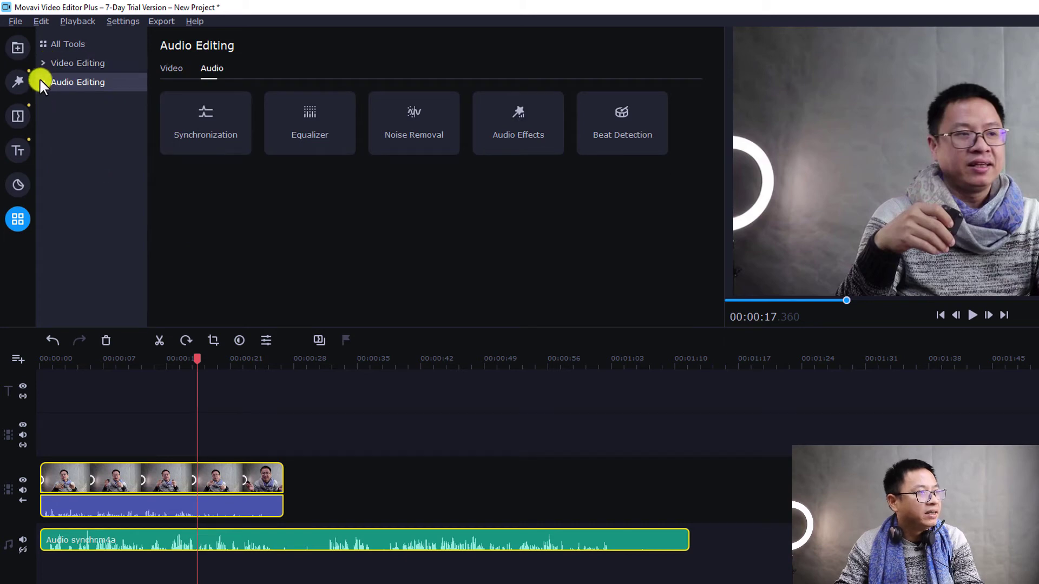
left_click(43, 83)
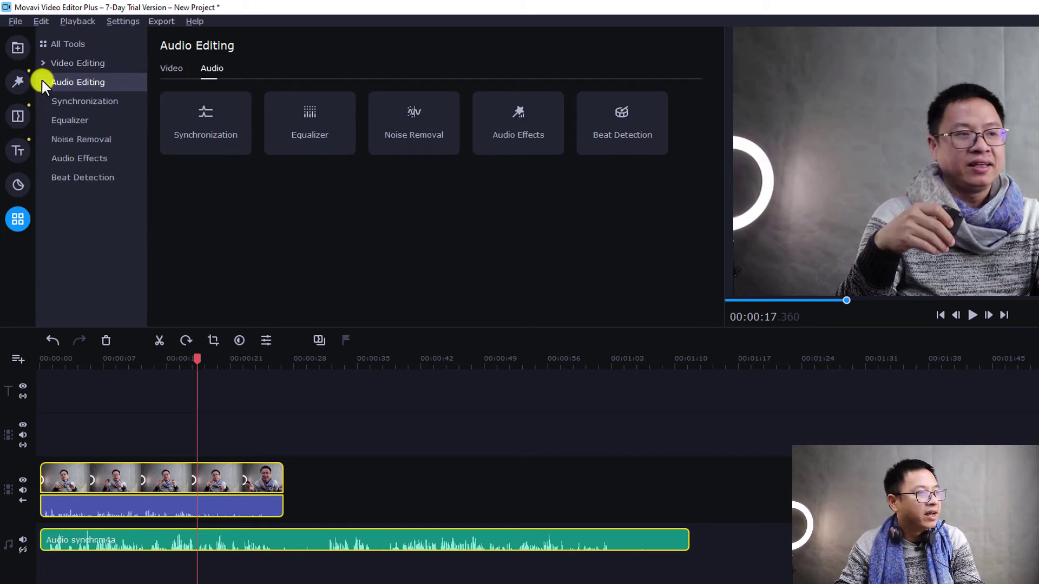
left_click(67, 99)
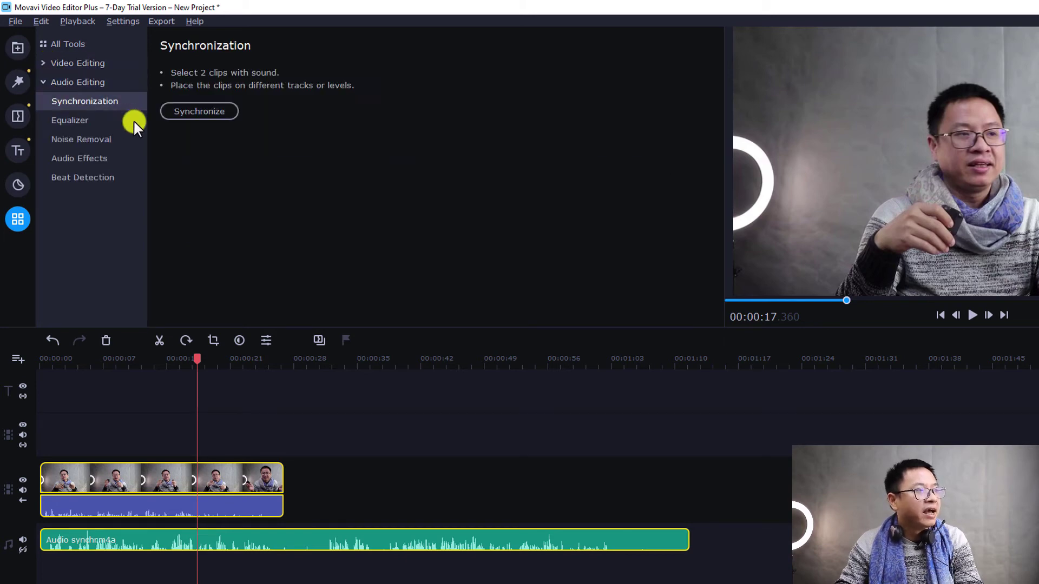
left_click(193, 112)
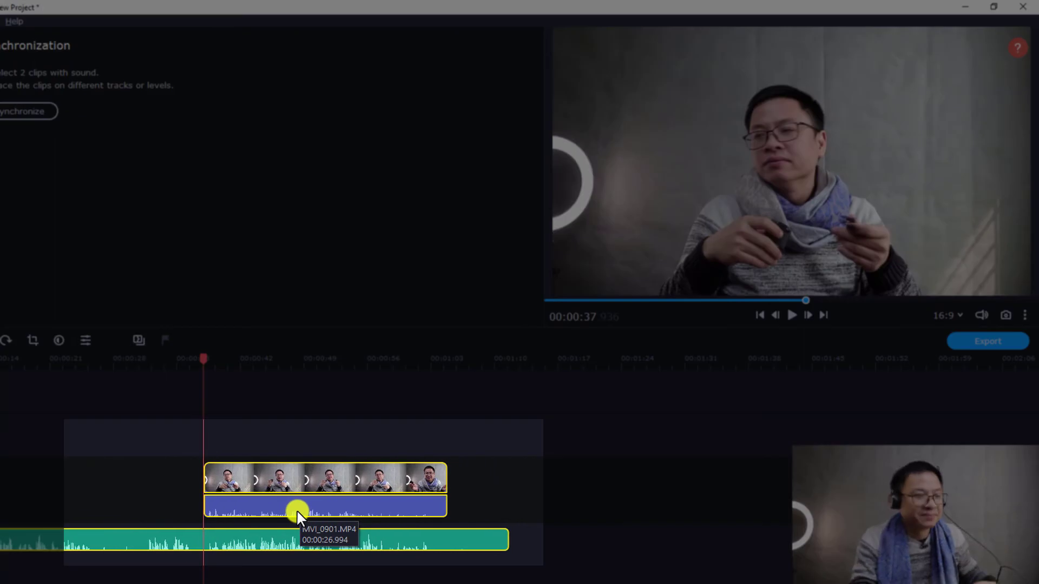
key("space")
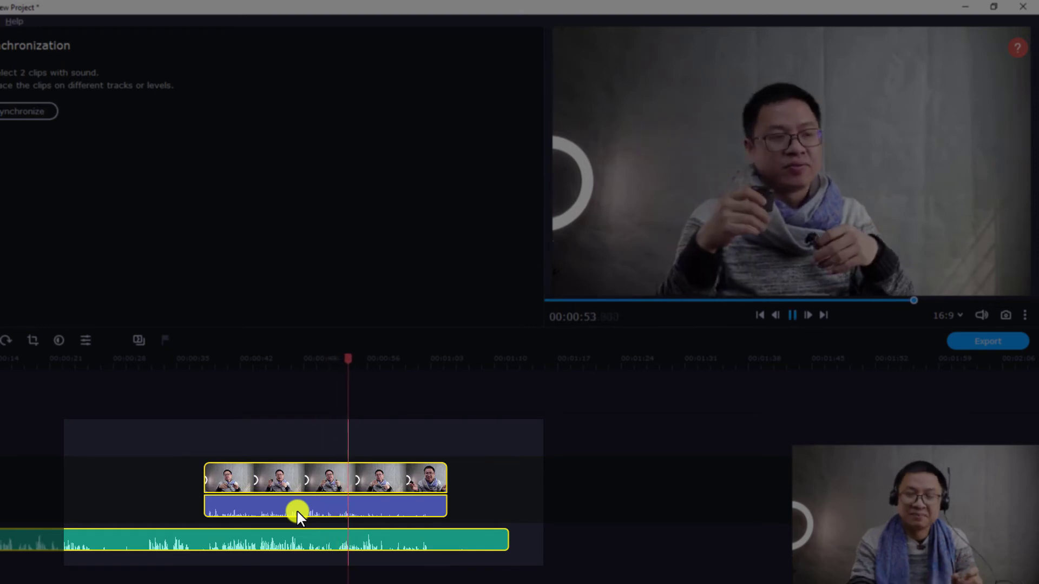
key("space")
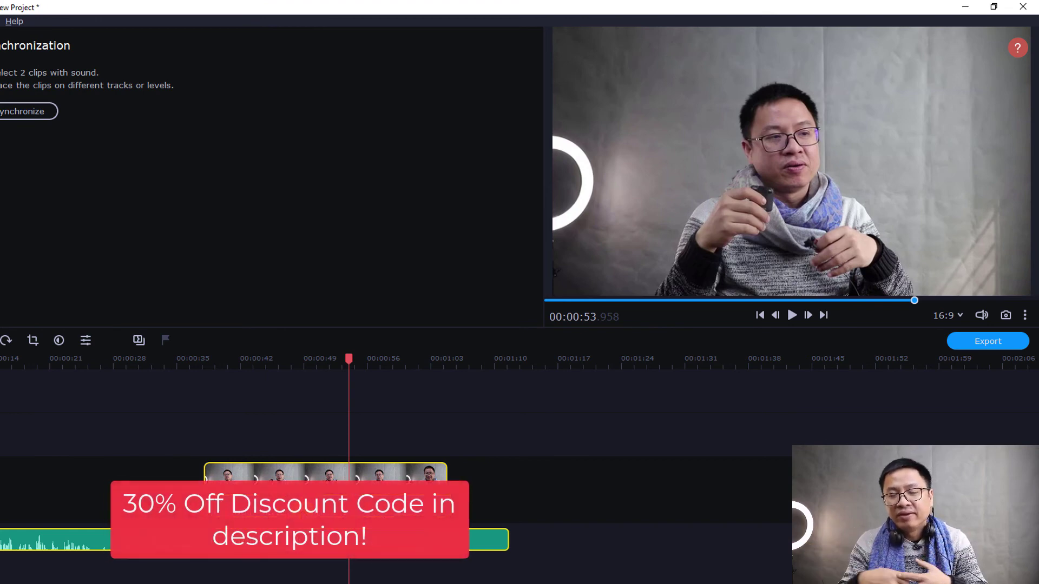
left_click(298, 513)
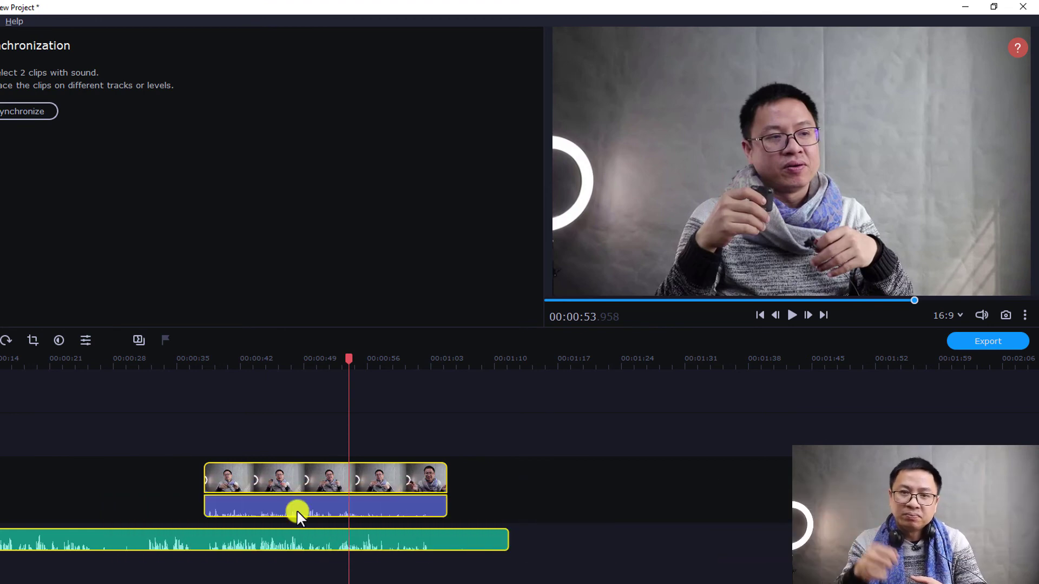